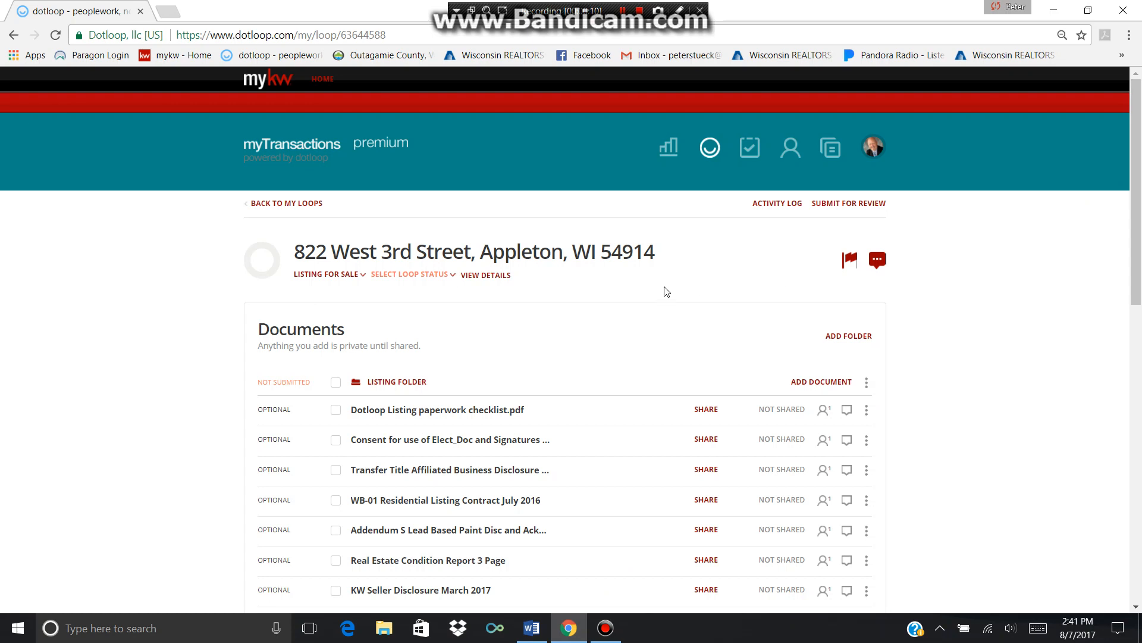
left_click(487, 276)
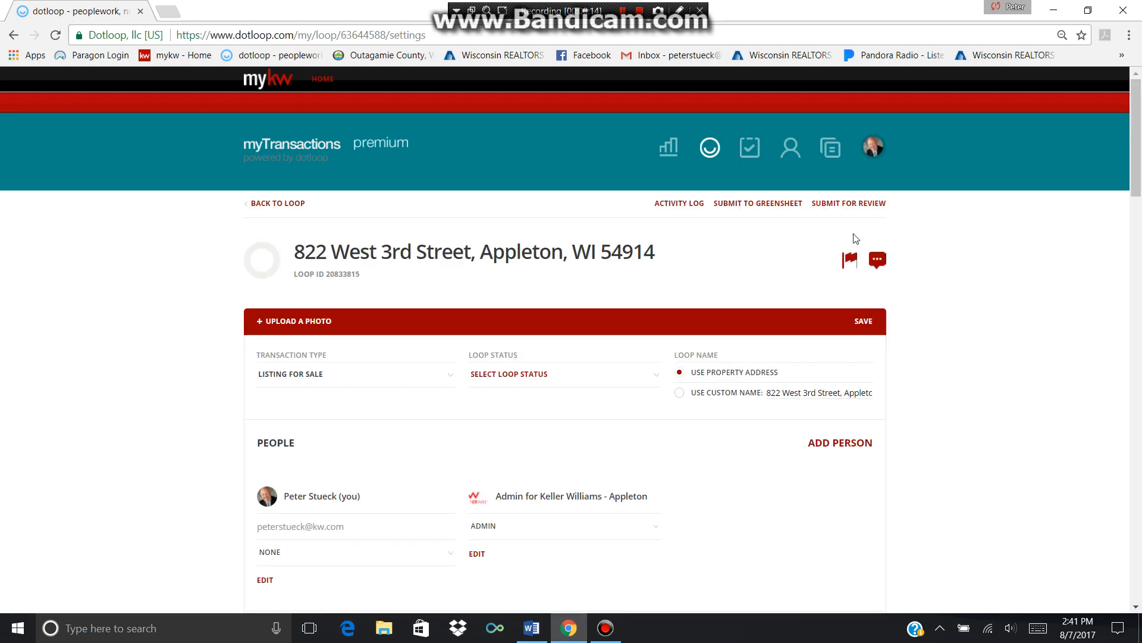
Set the loop status to Pre-Listing
left_click(1137, 107)
left_click_drag(1137, 107, 1139, 121)
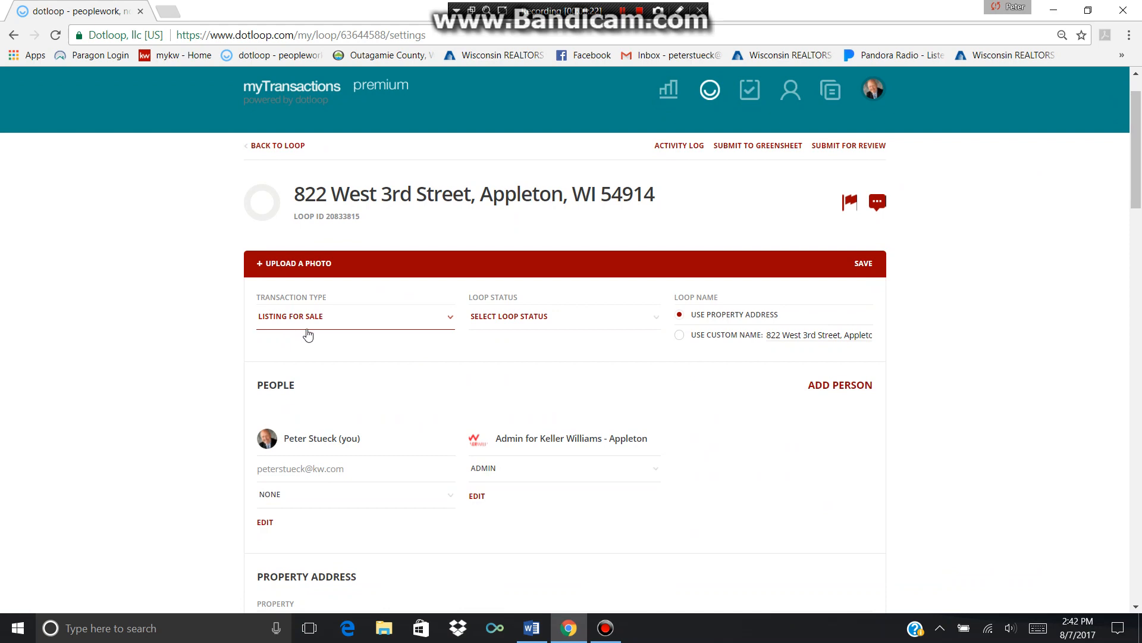
left_click(536, 325)
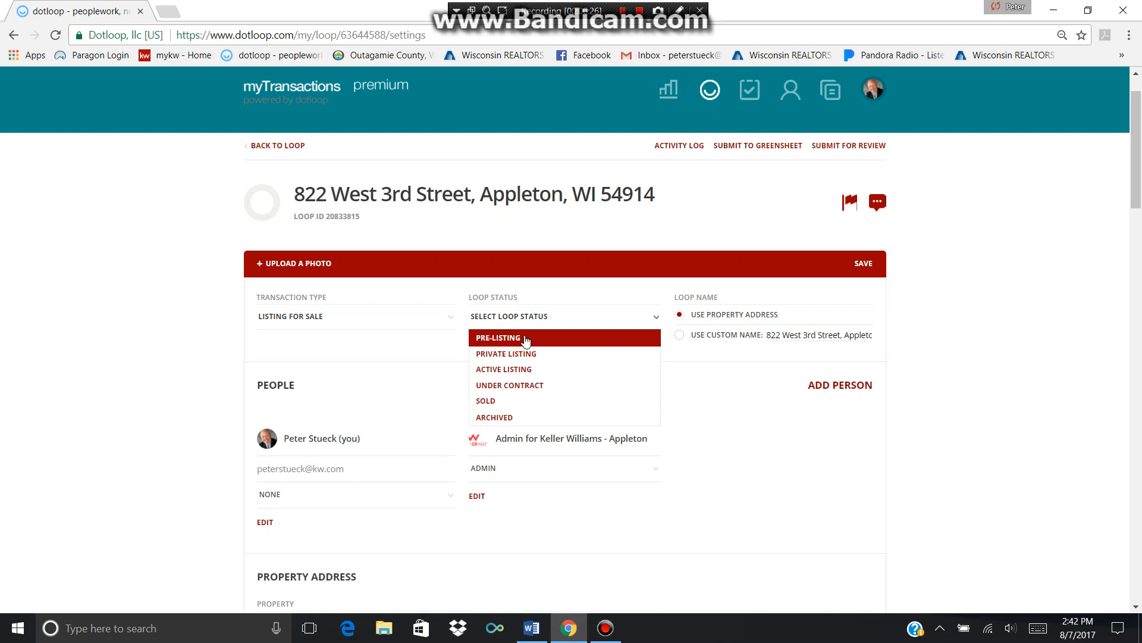
left_click(526, 338)
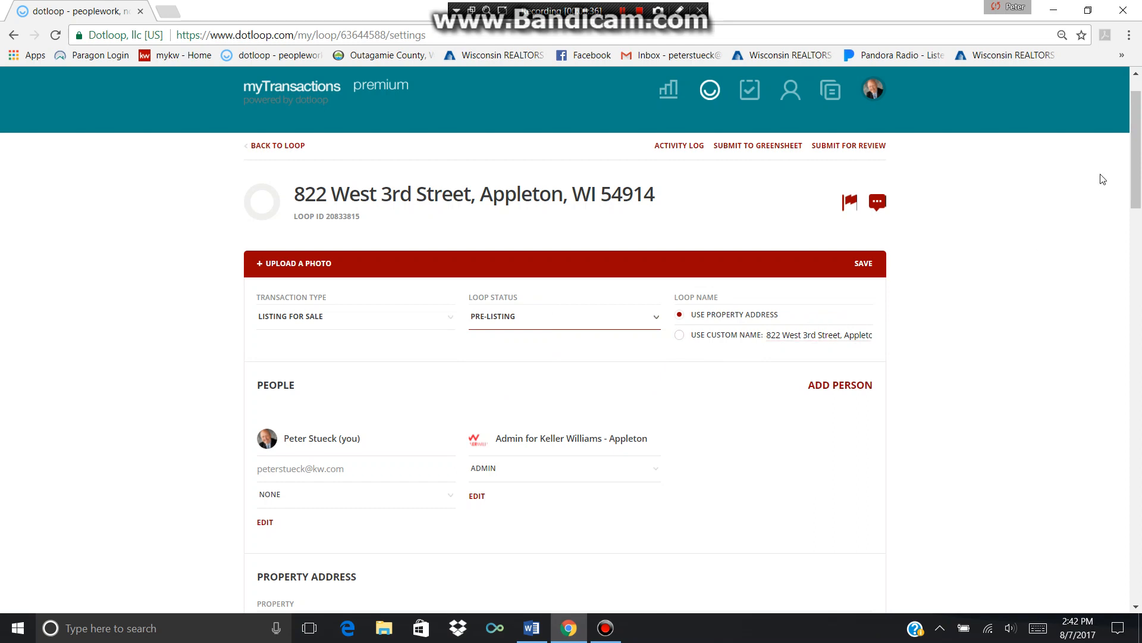
Change your own role in the People section to Listing Agent
left_click(1137, 130)
scroll(588, 299, "down", 3)
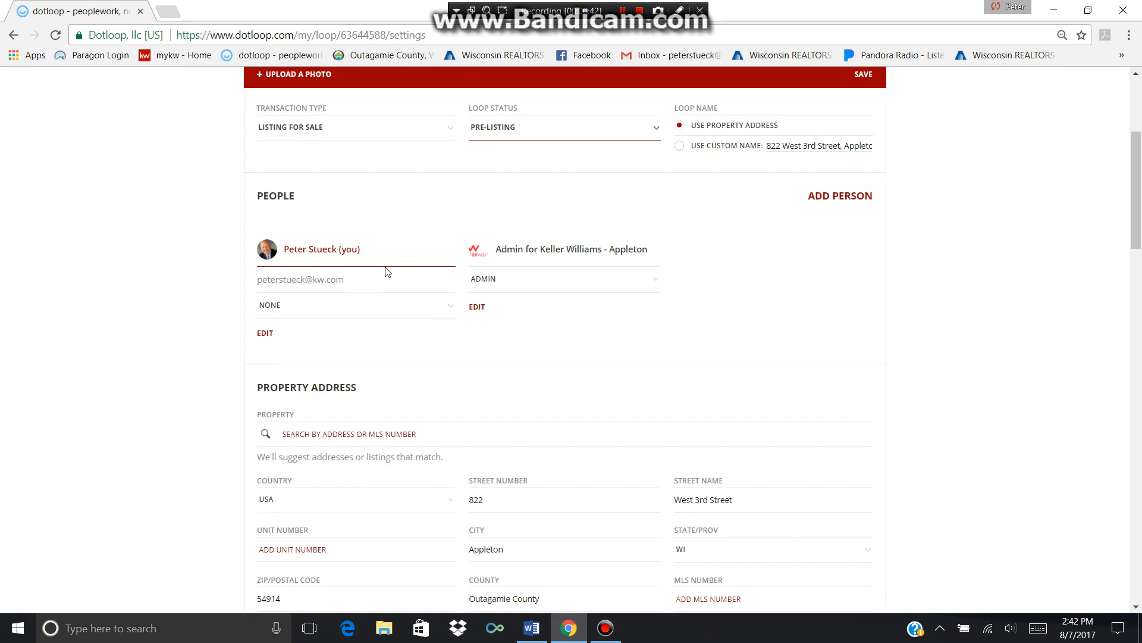
left_click(452, 307)
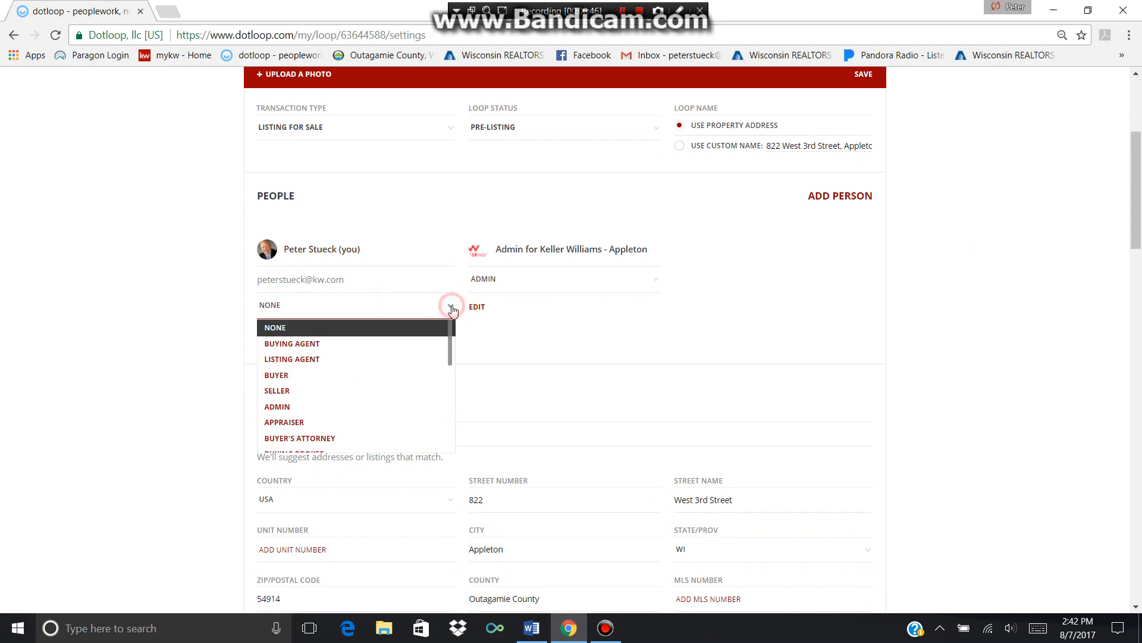
left_click(387, 363)
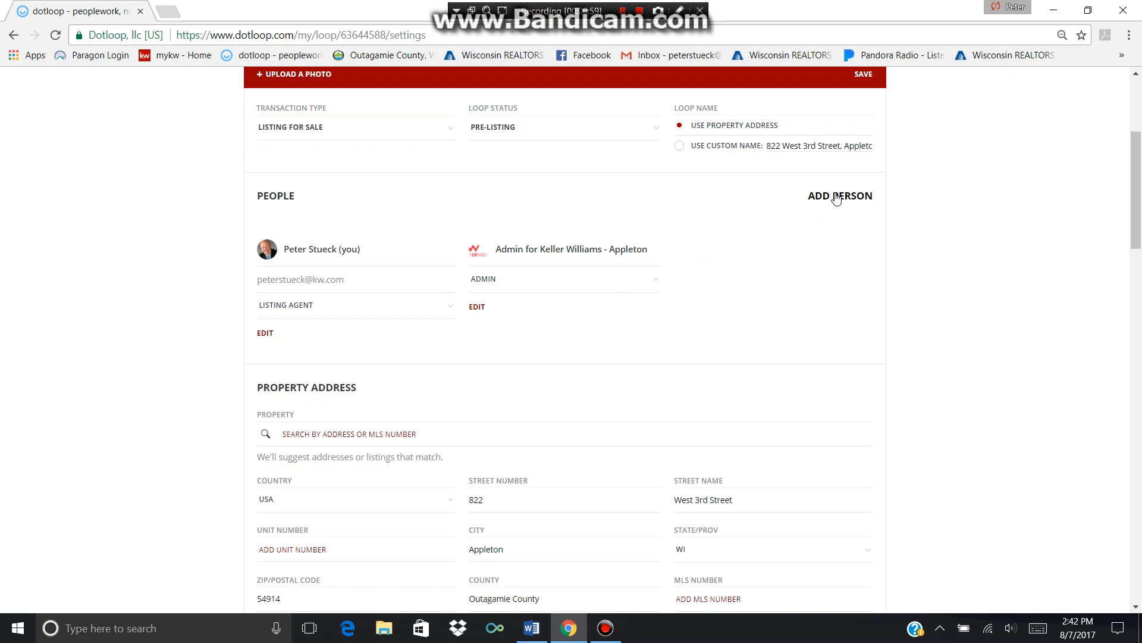
Add the first seller with their full name, e-mail address and the Seller role
left_click(836, 197)
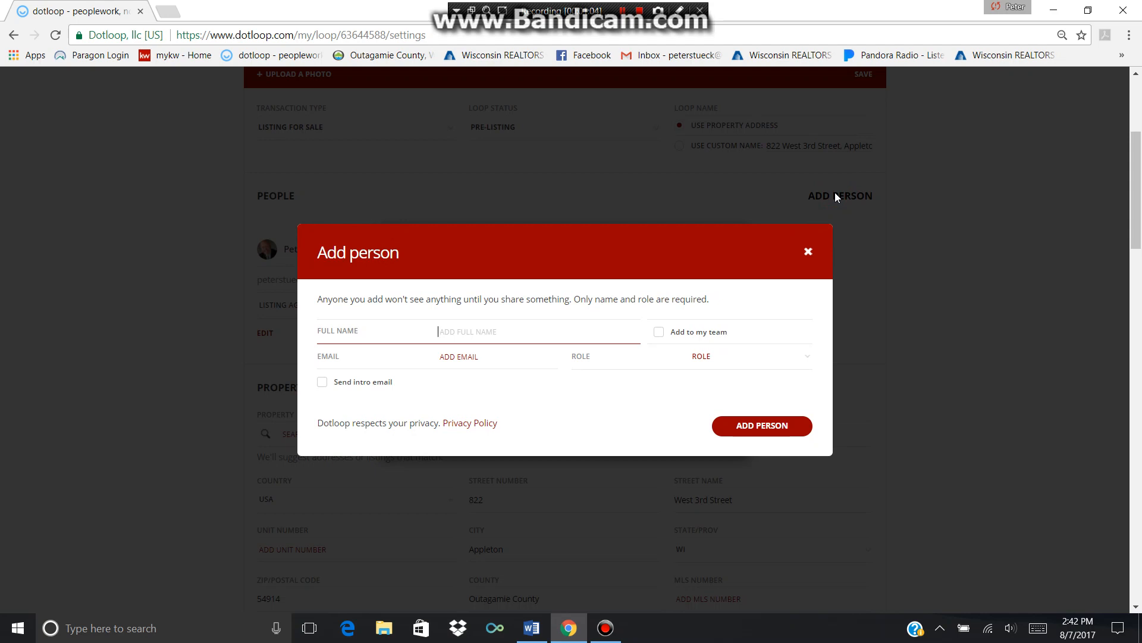
type("Sam Seller")
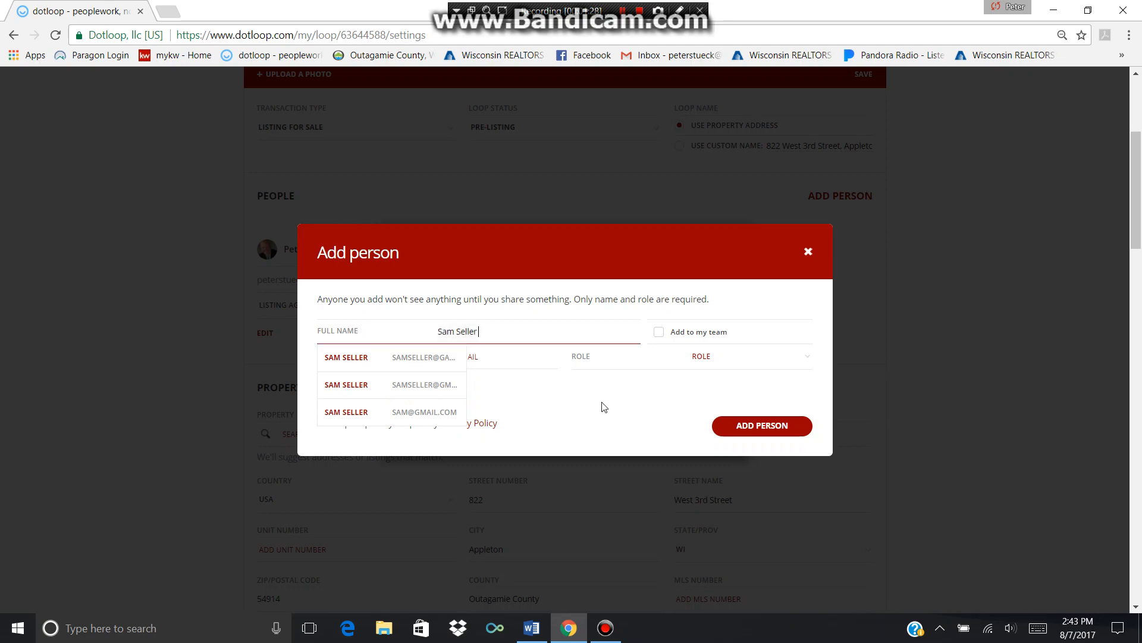
key("Tab")
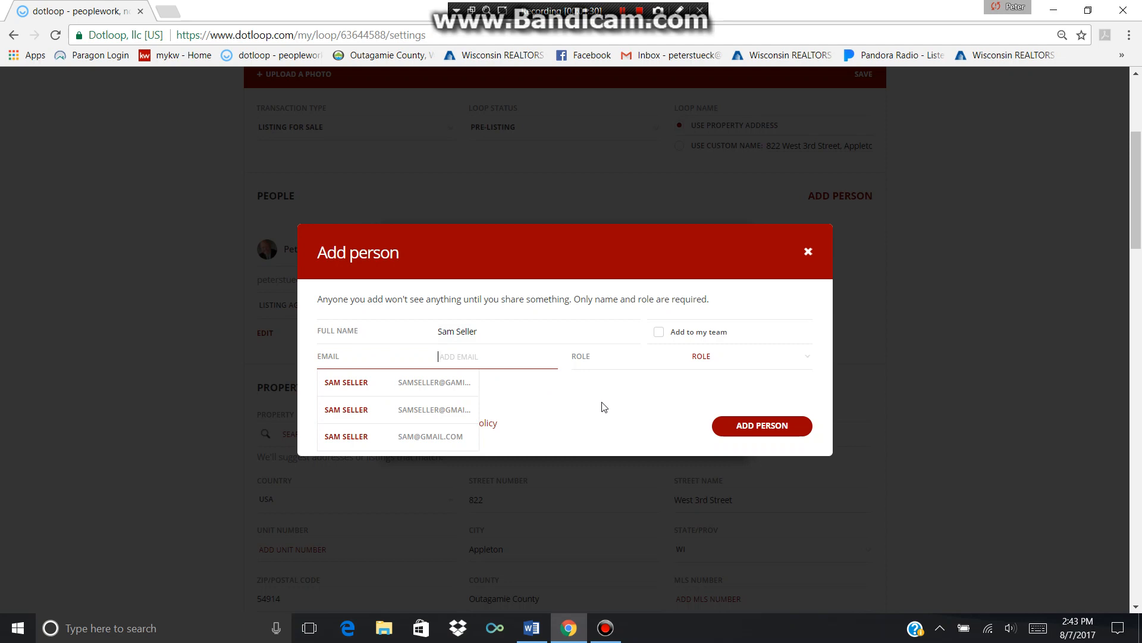
left_click(808, 361)
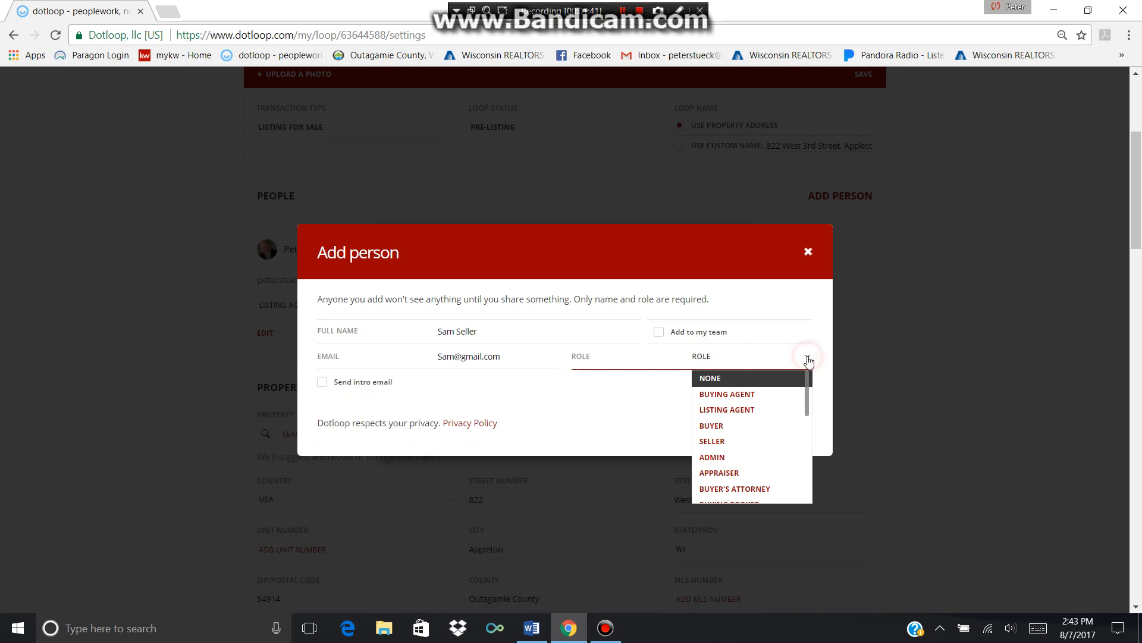
left_click(759, 441)
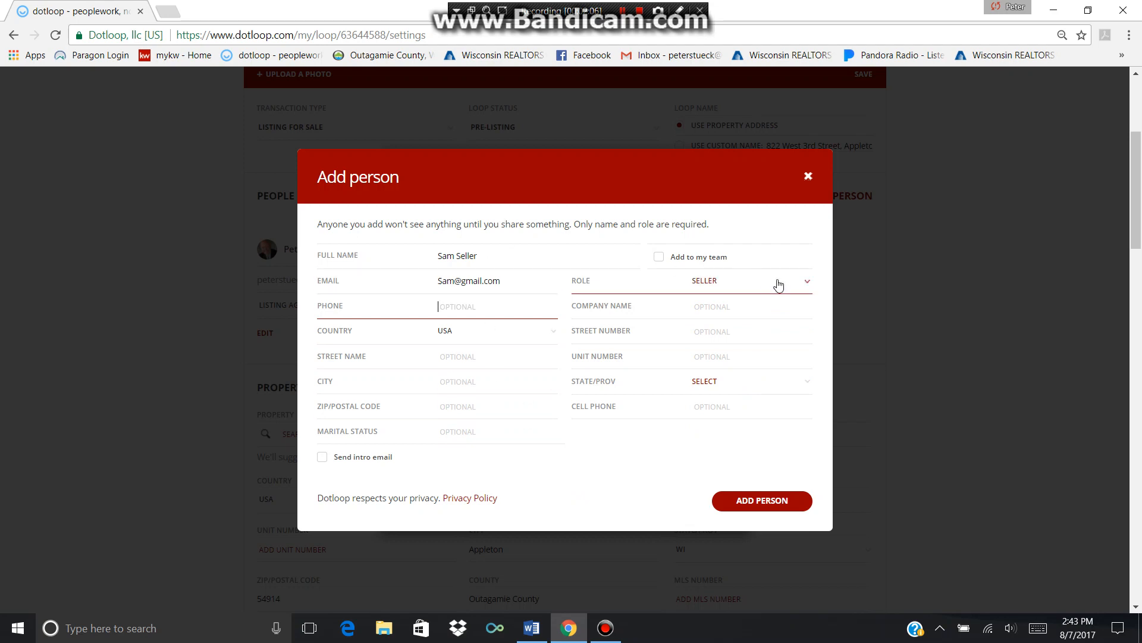
left_click(765, 501)
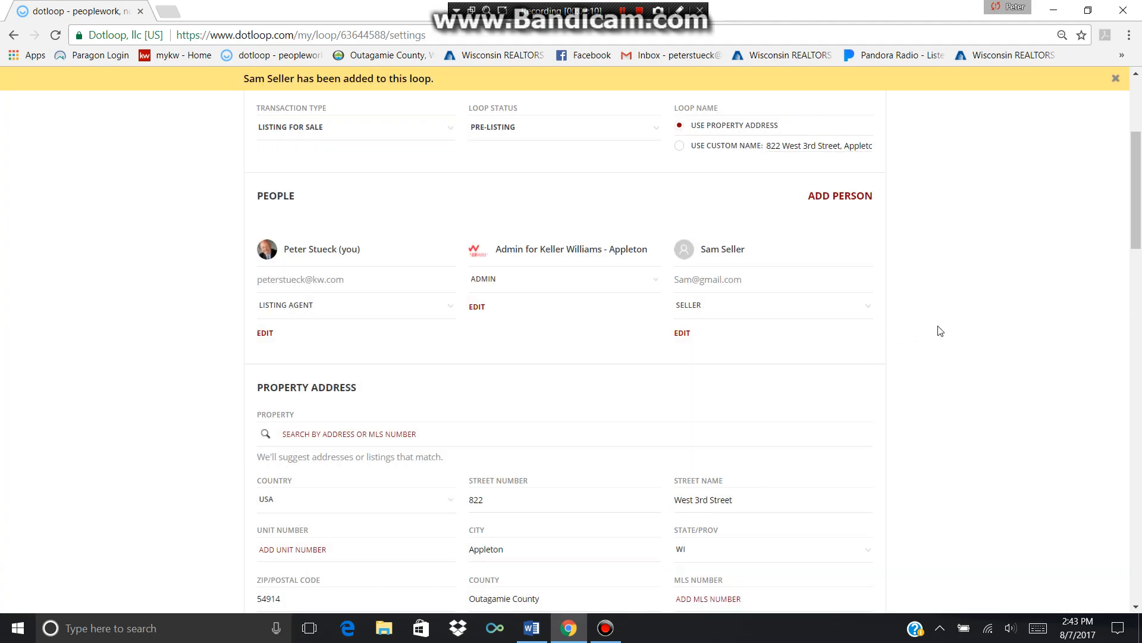
Add the second seller with her full name, a corrected e-mail address and the Seller role
left_click(826, 191)
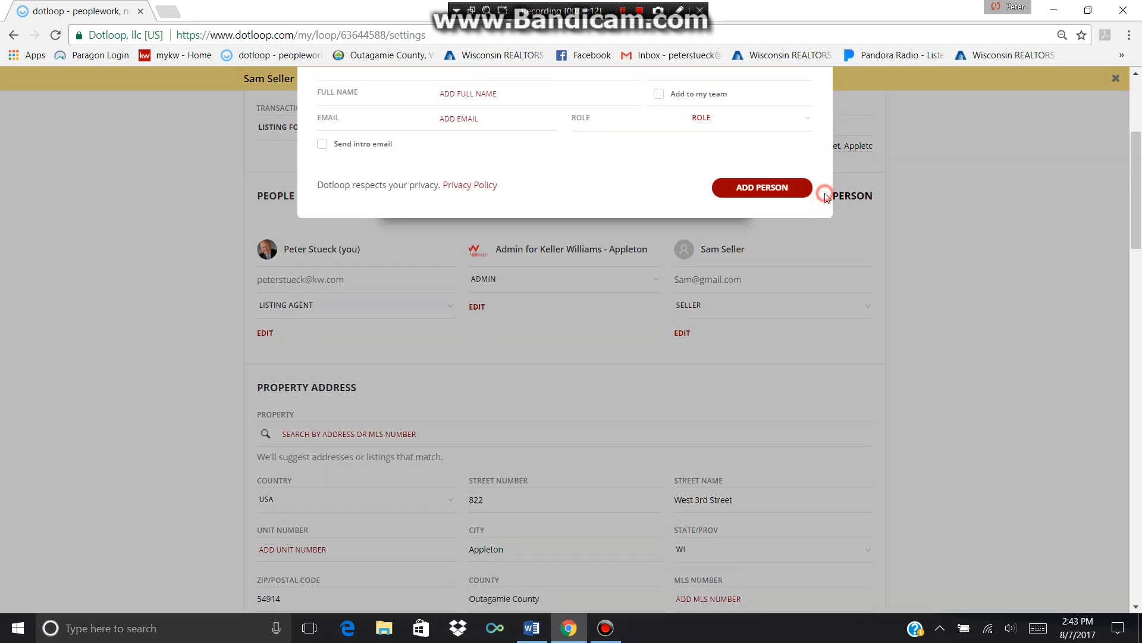
type("Sa")
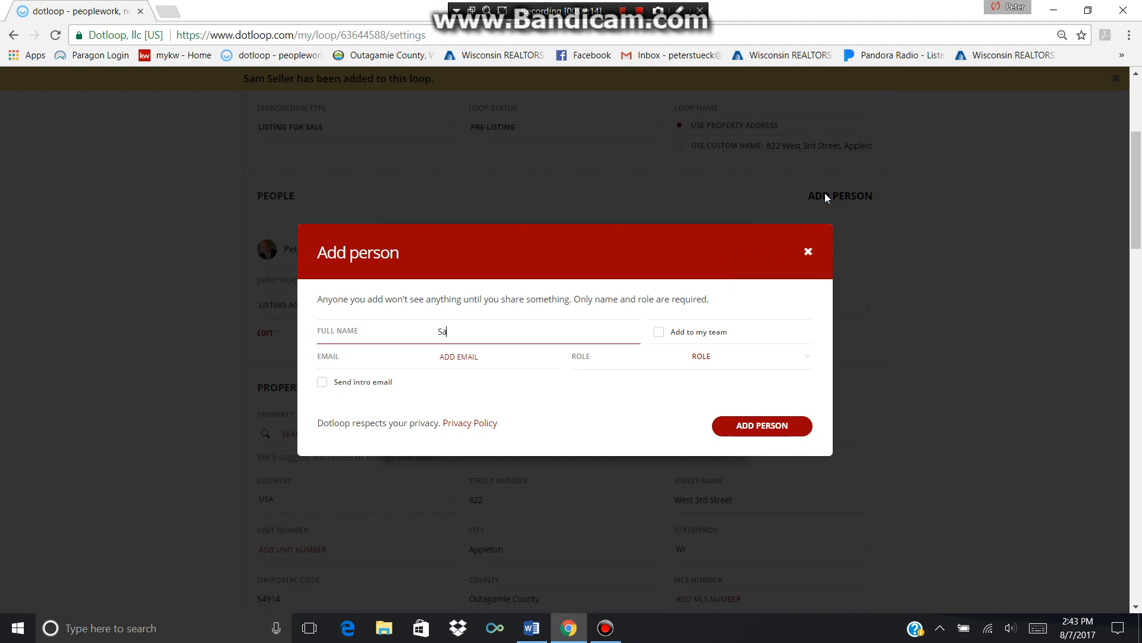
type("lly Seller")
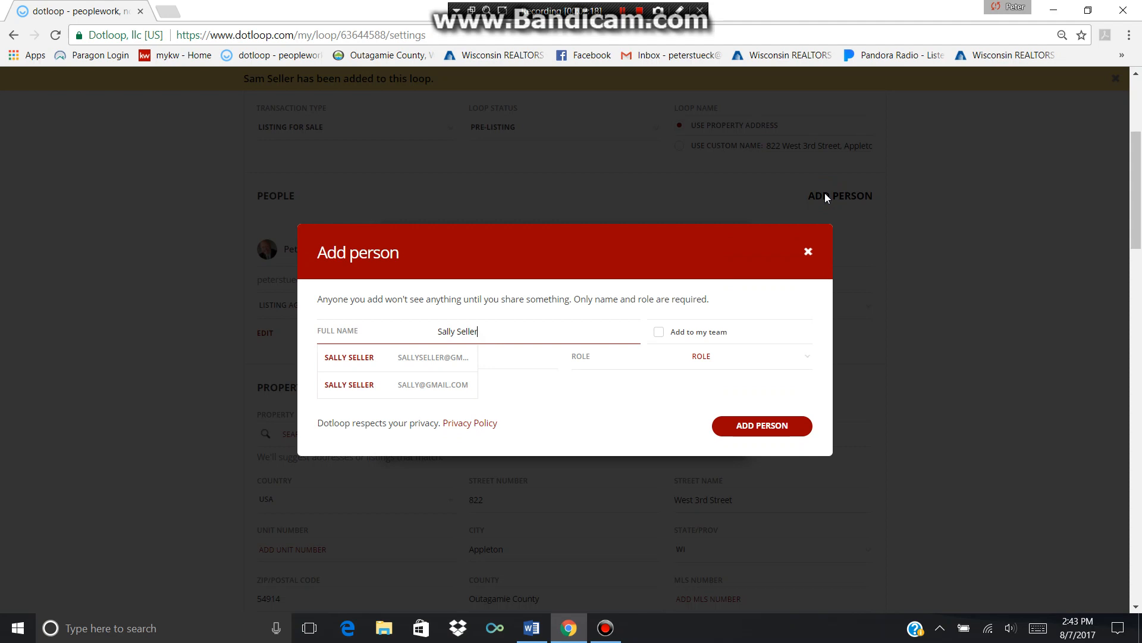
key("Tab")
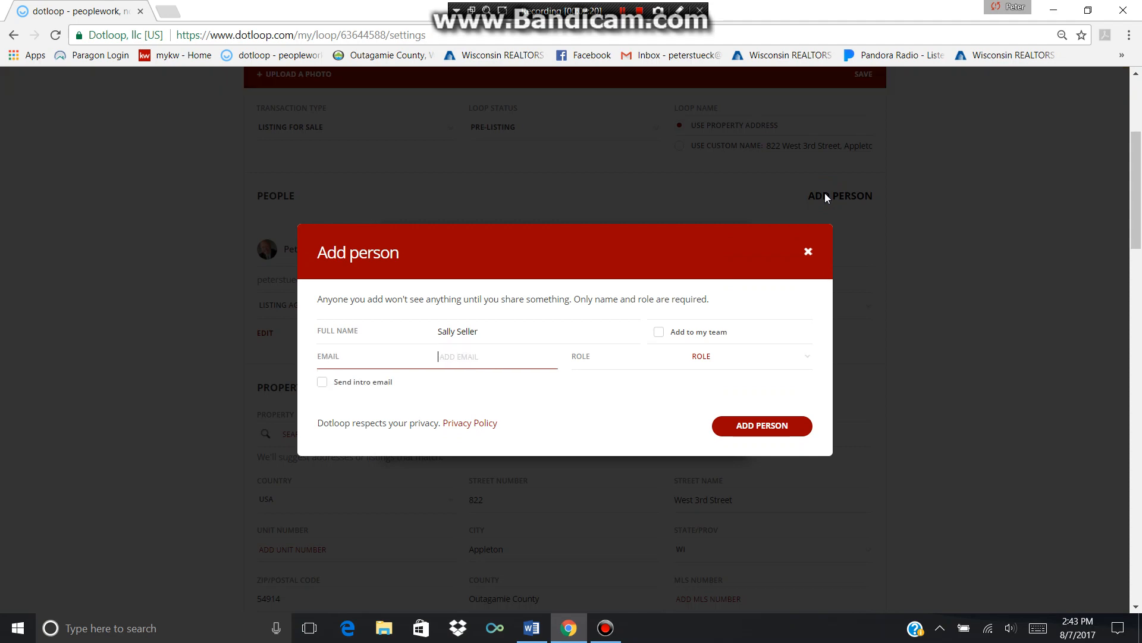
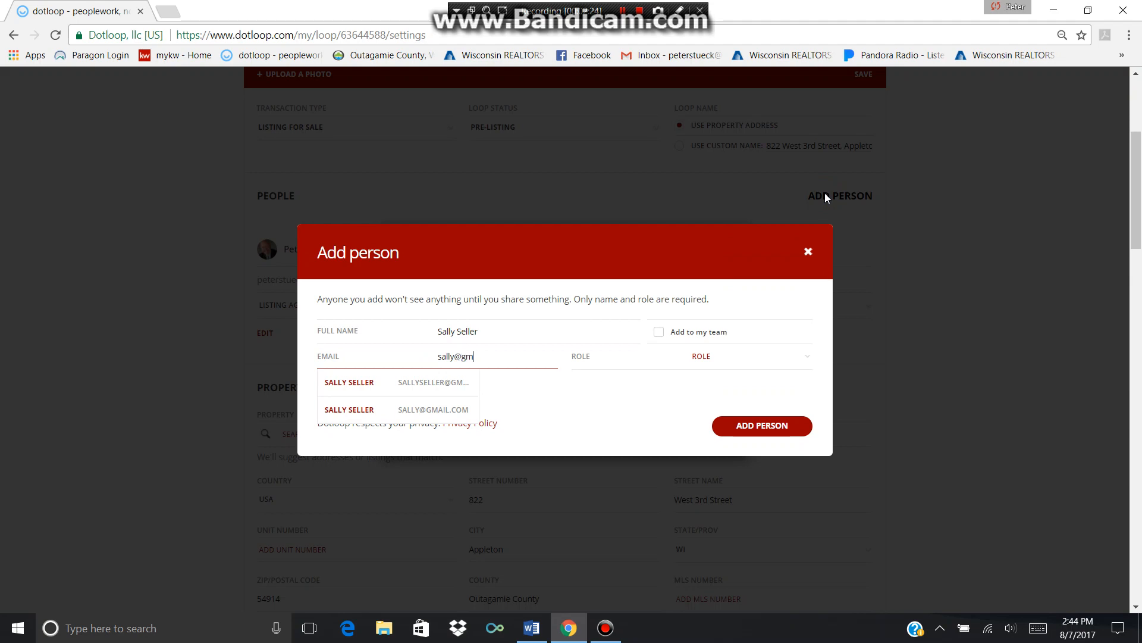
left_click(806, 357)
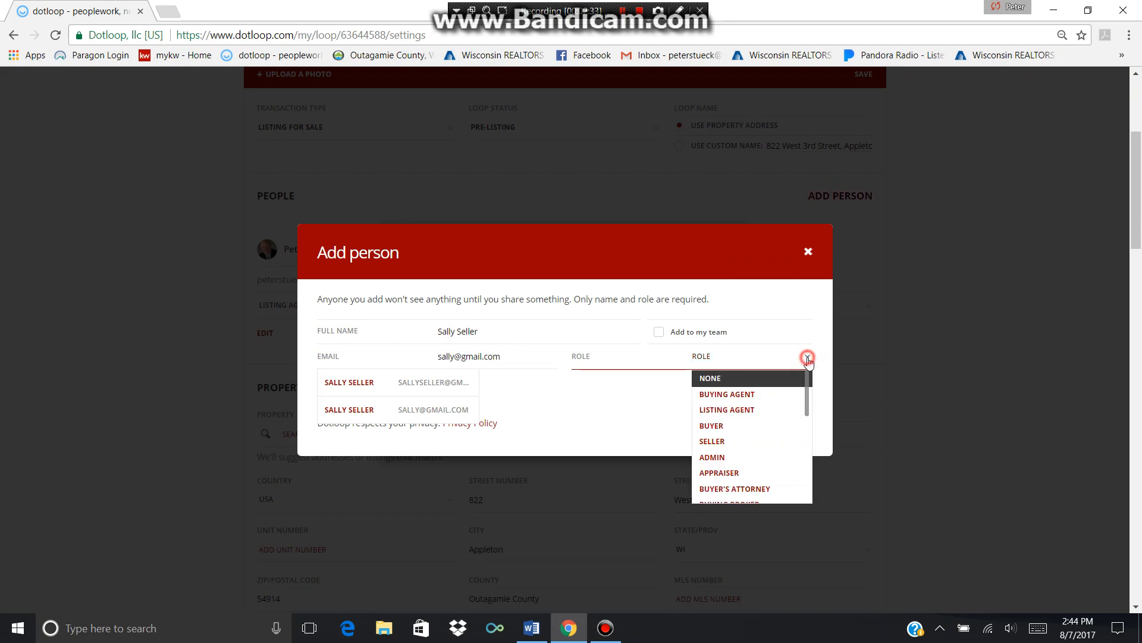
left_click(762, 443)
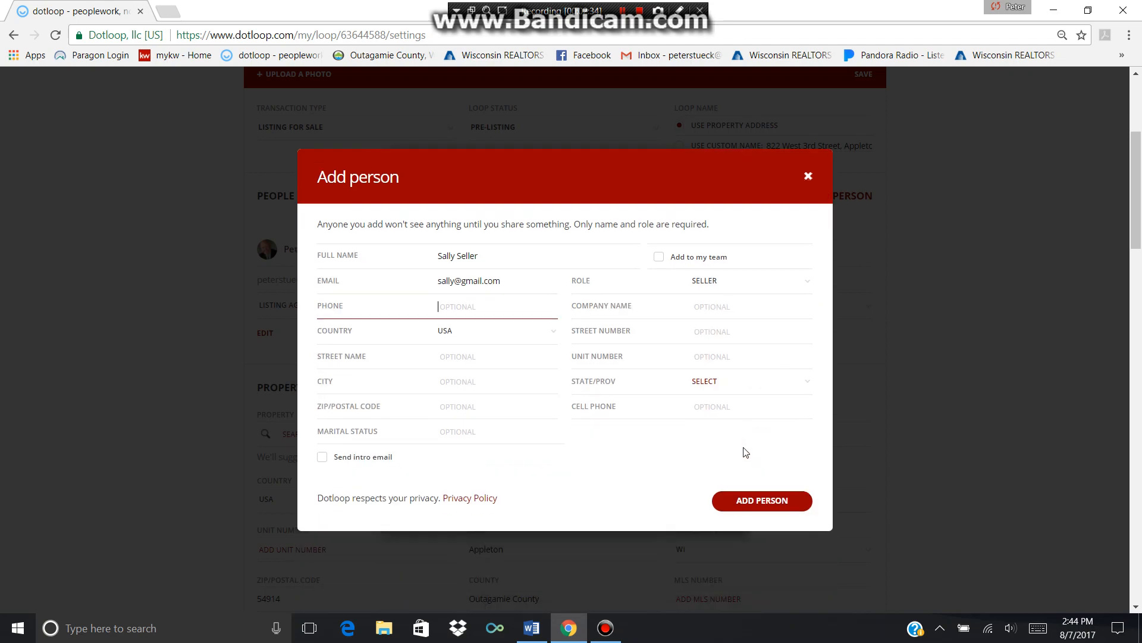
left_click(761, 503)
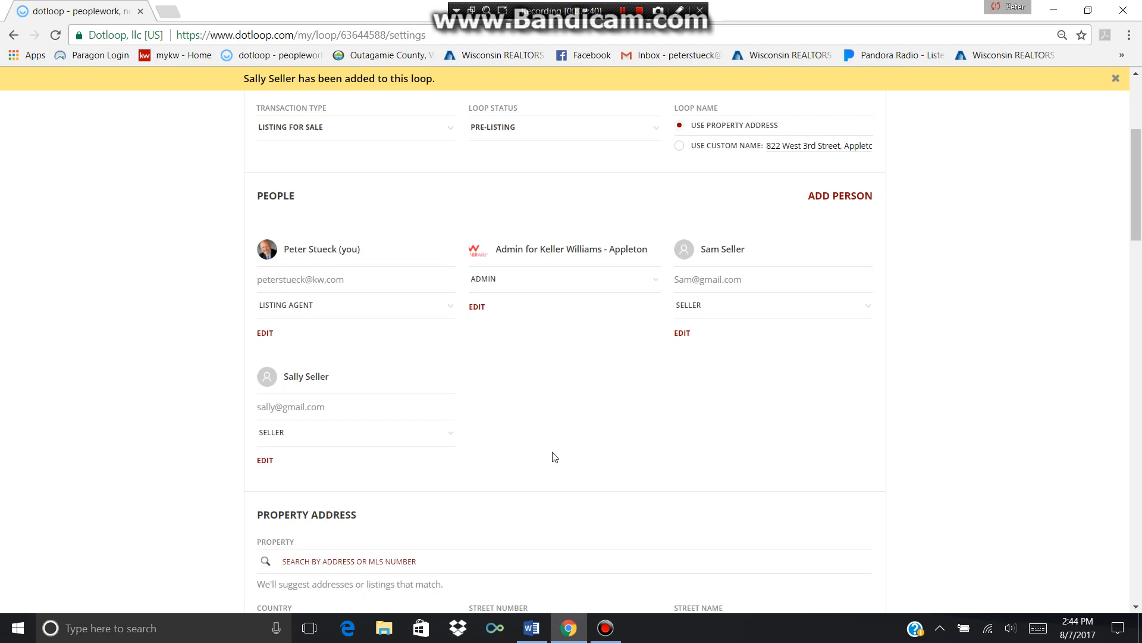
left_click(837, 196)
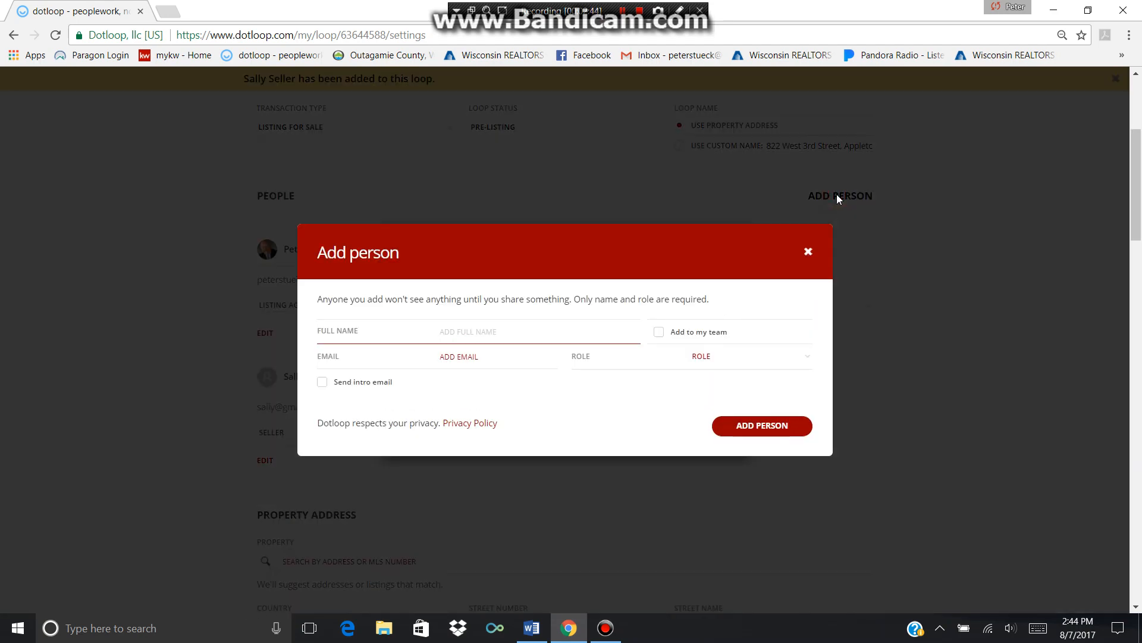
type("Anthony")
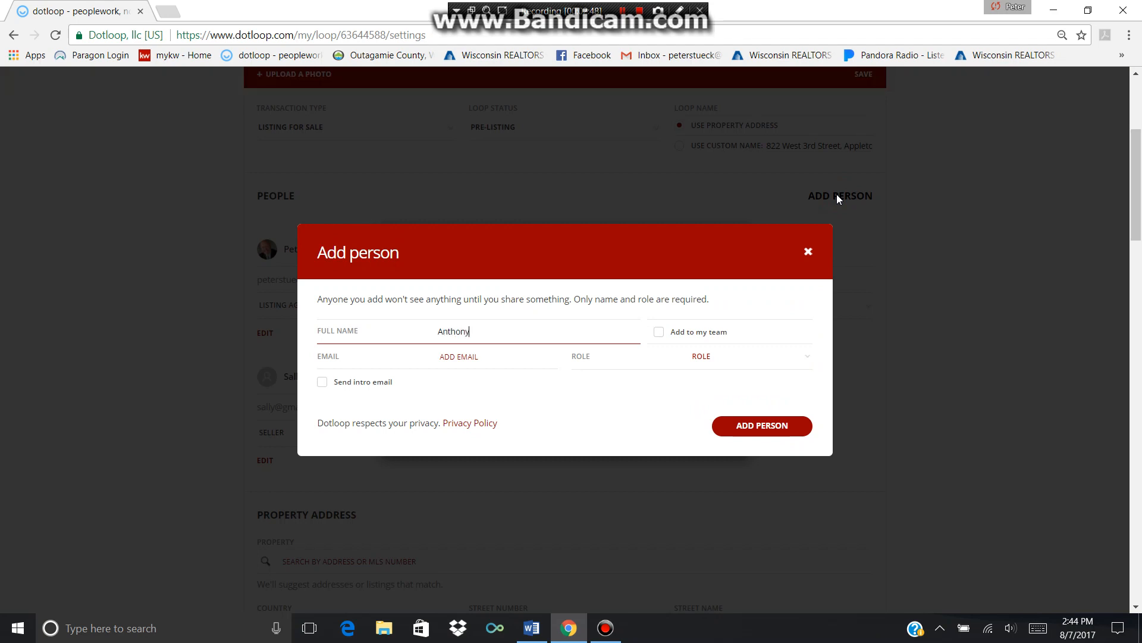
type(" Attorney")
left_click(536, 359)
left_click(504, 361)
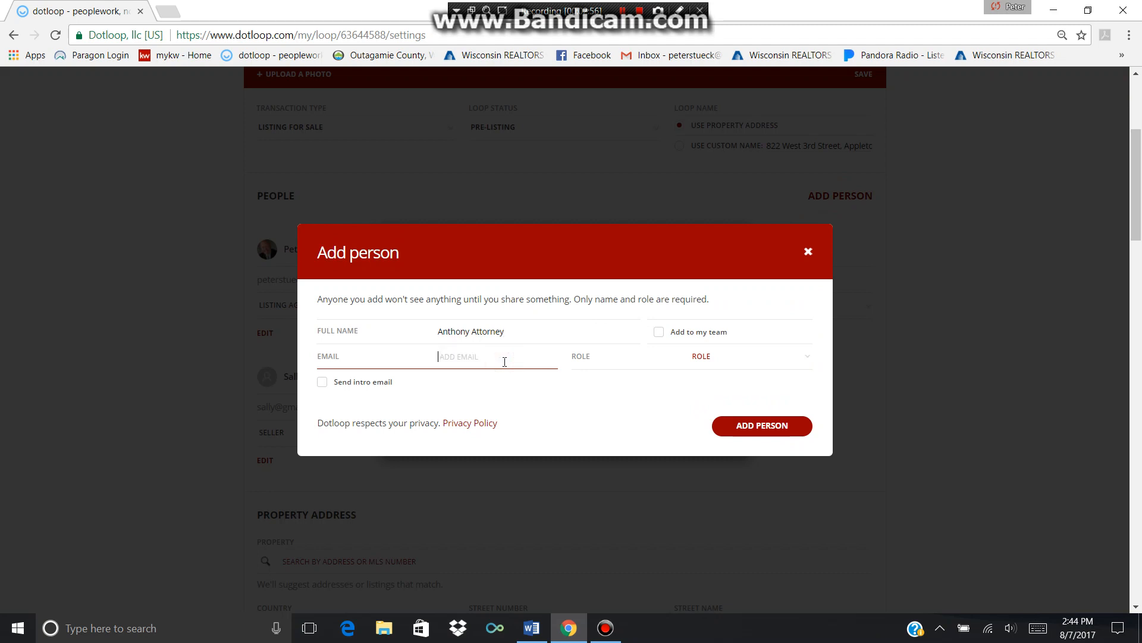
left_click(806, 365)
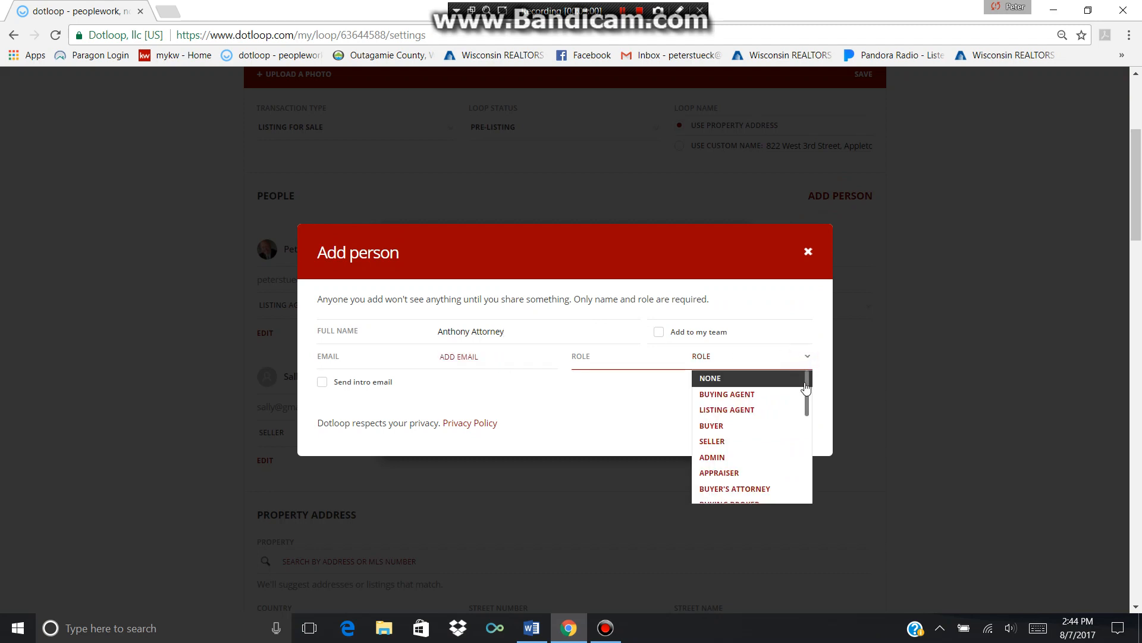
left_click_drag(807, 387, 809, 479)
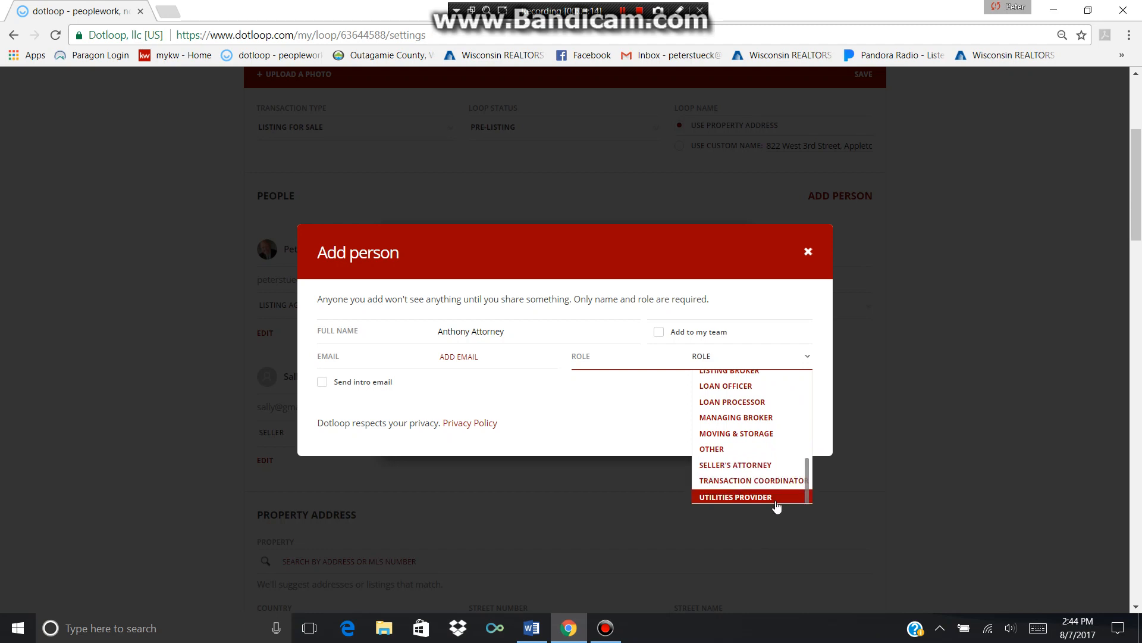
left_click_drag(808, 471, 805, 404)
left_click(807, 446)
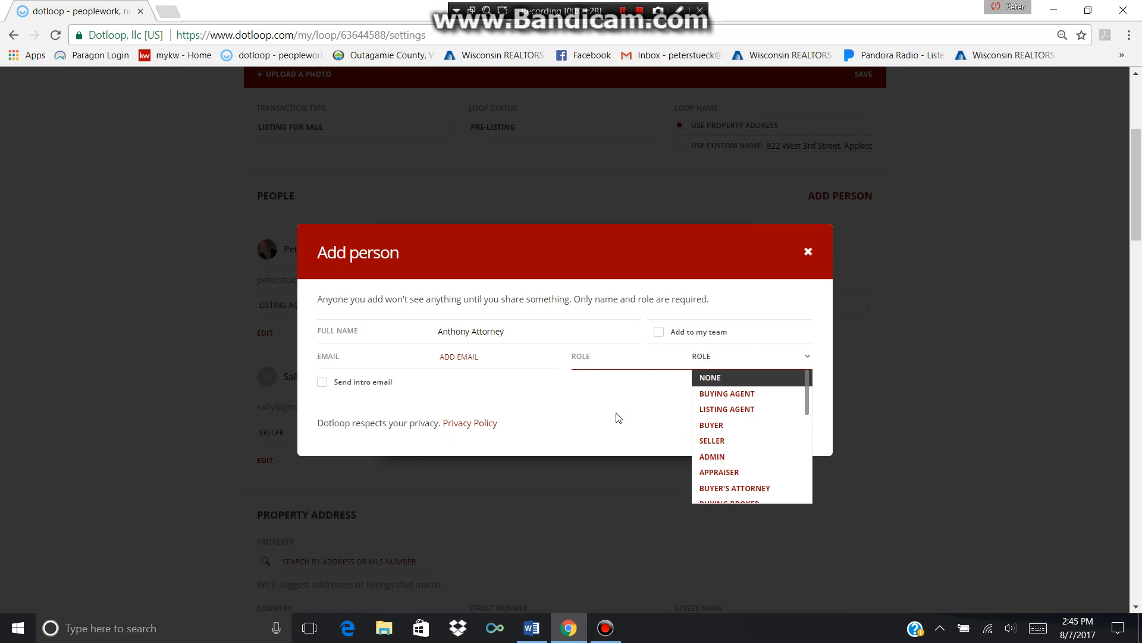
left_click(808, 252)
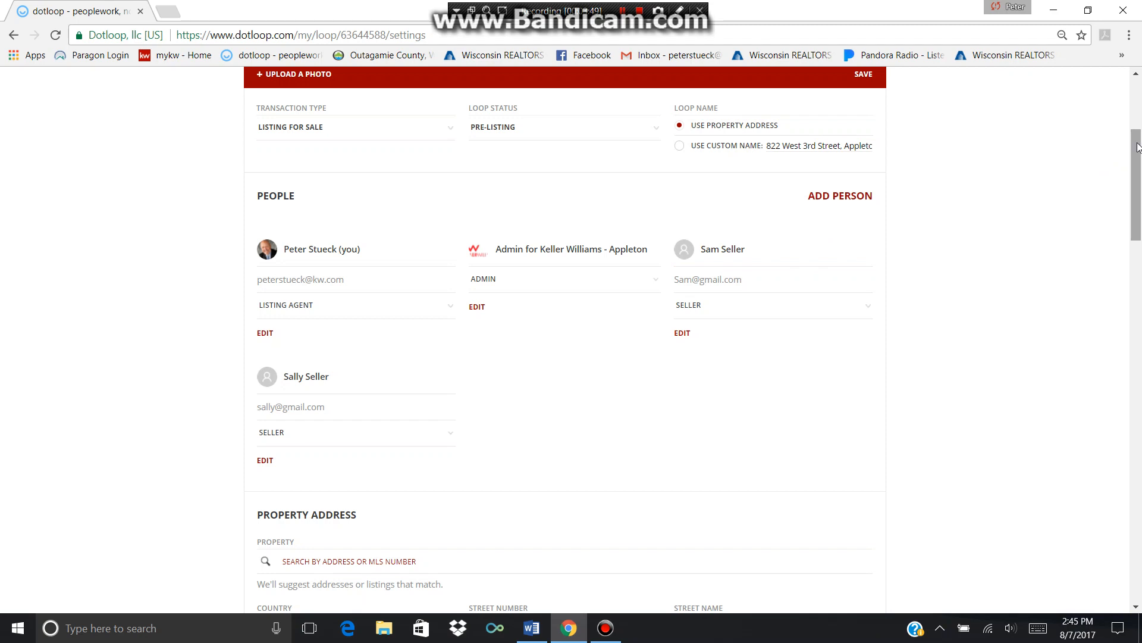
left_click_drag(1138, 147, 1140, 220)
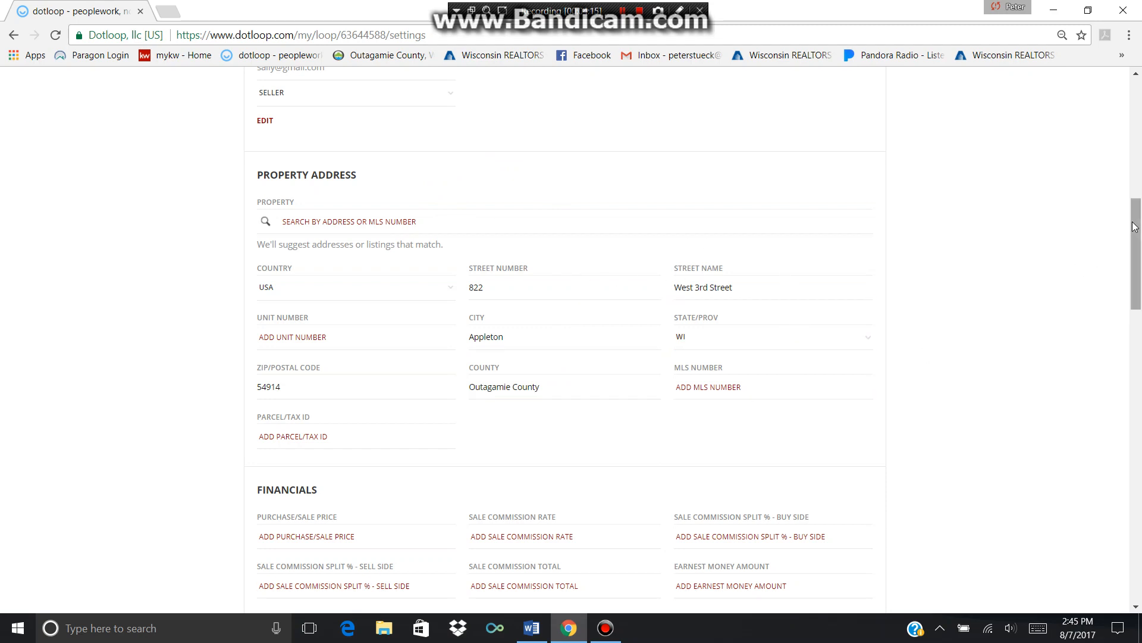
left_click_drag(1134, 232, 1138, 152)
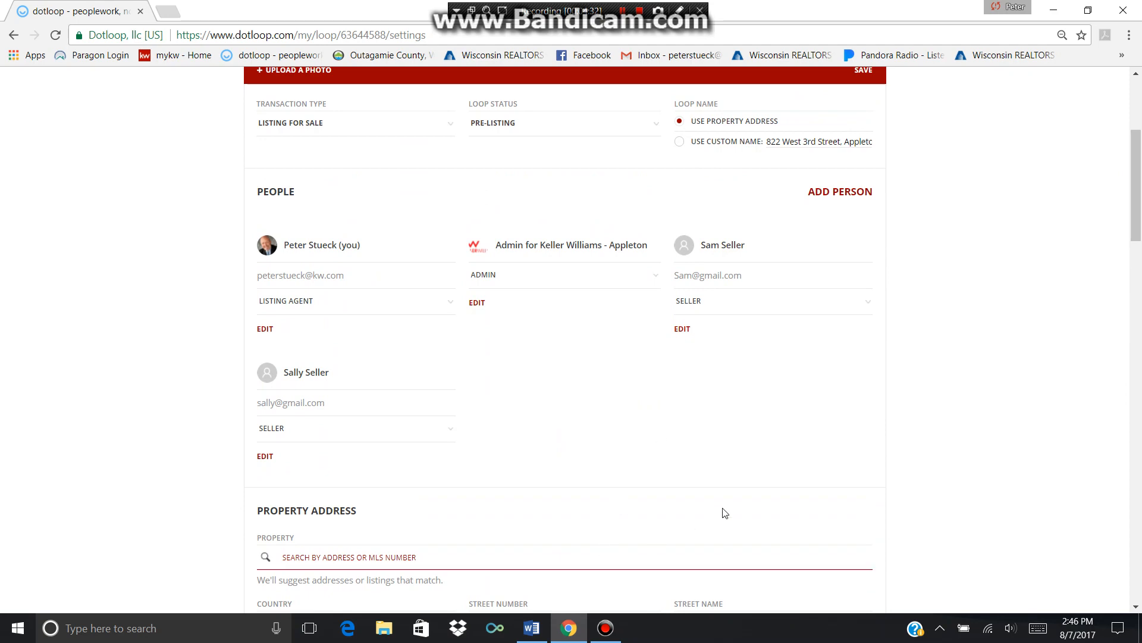
mouse_move(1136, 180)
left_mouse_down()
mouse_move(1139, 231)
mouse_move(1138, 160)
left_mouse_up()
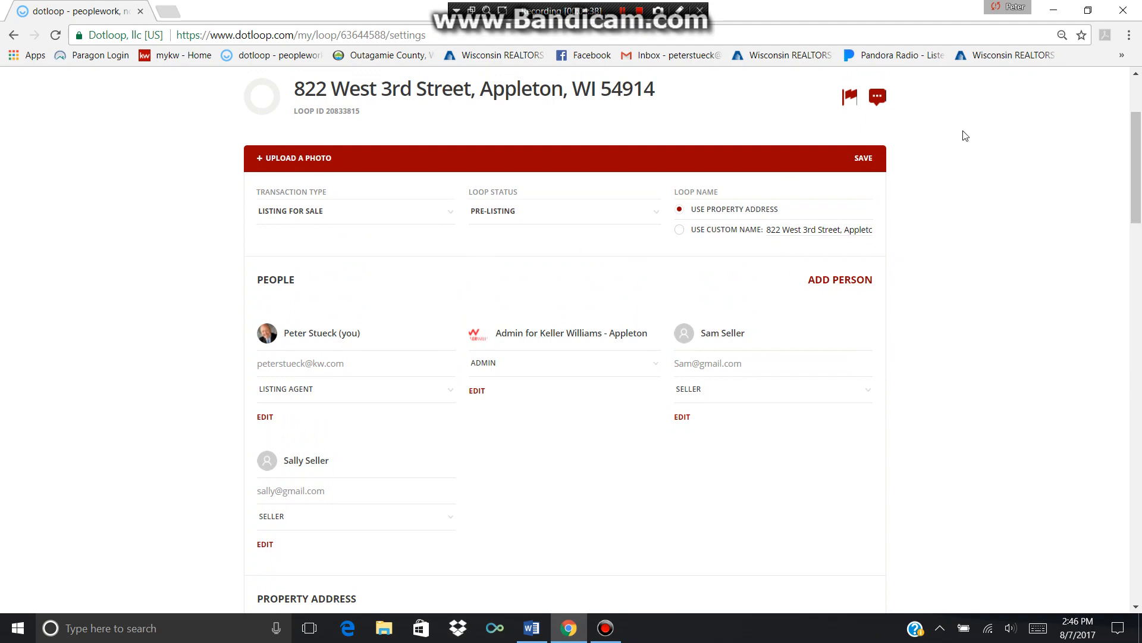
Save the loop's settings, return to the loop page, then switch to the Word title page
left_click(864, 160)
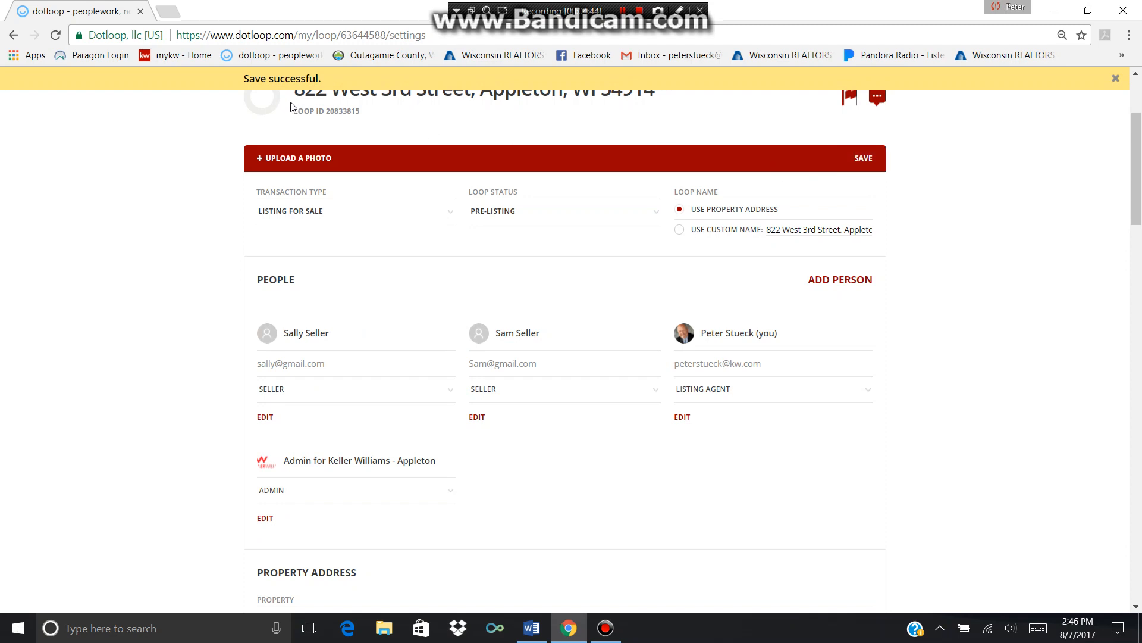
scroll(87, 186, "up", 1)
scroll(88, 186, "up", 2)
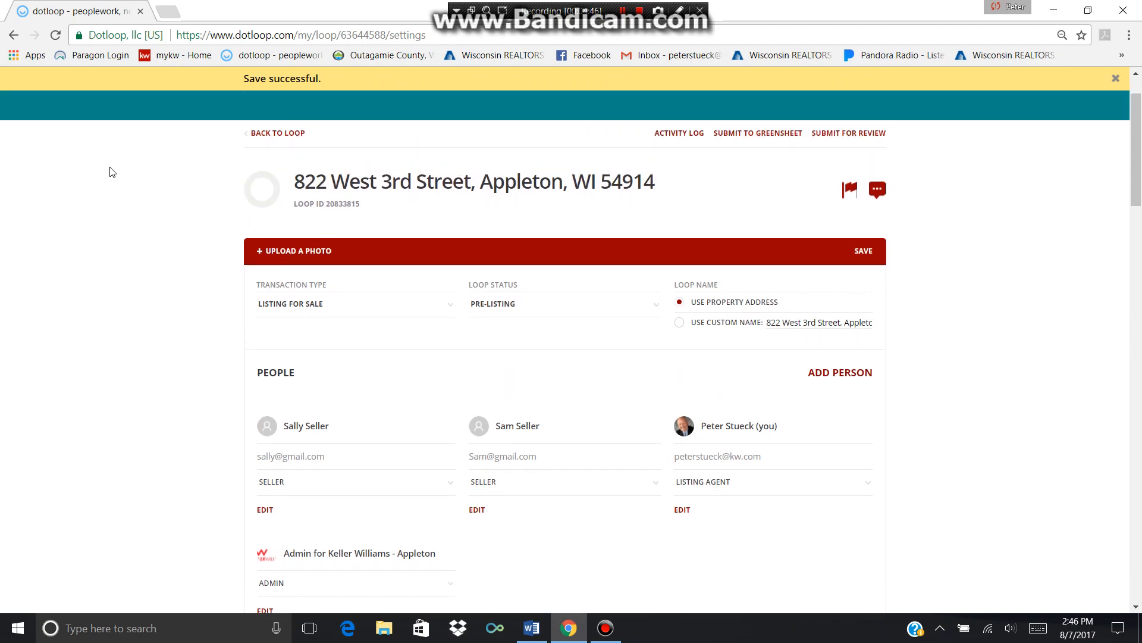
left_click(279, 134)
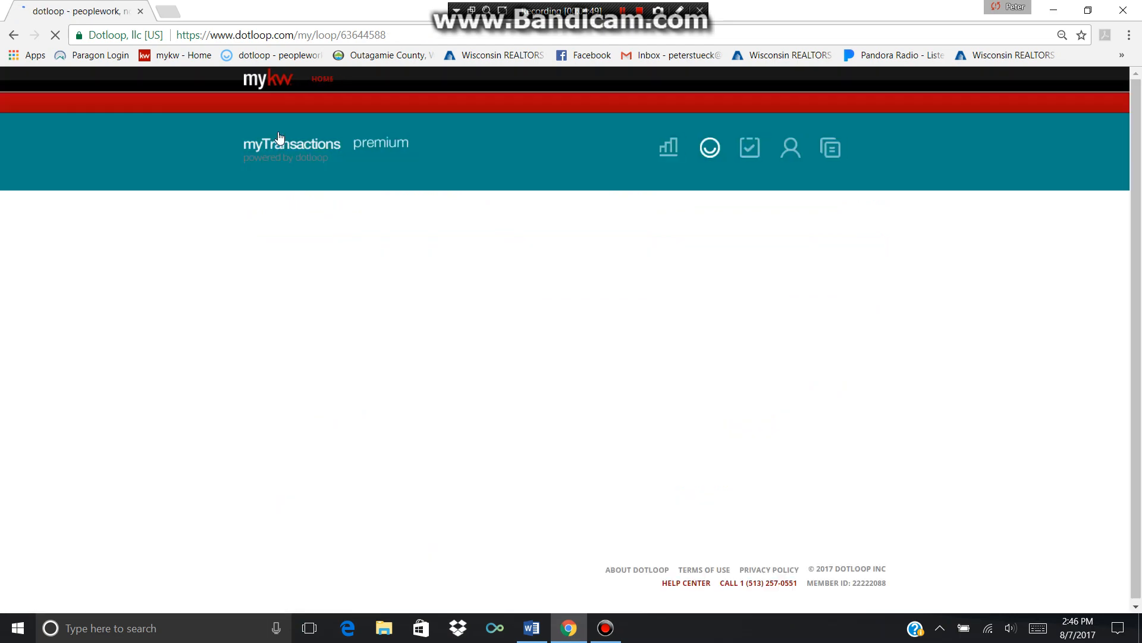
left_click(539, 639)
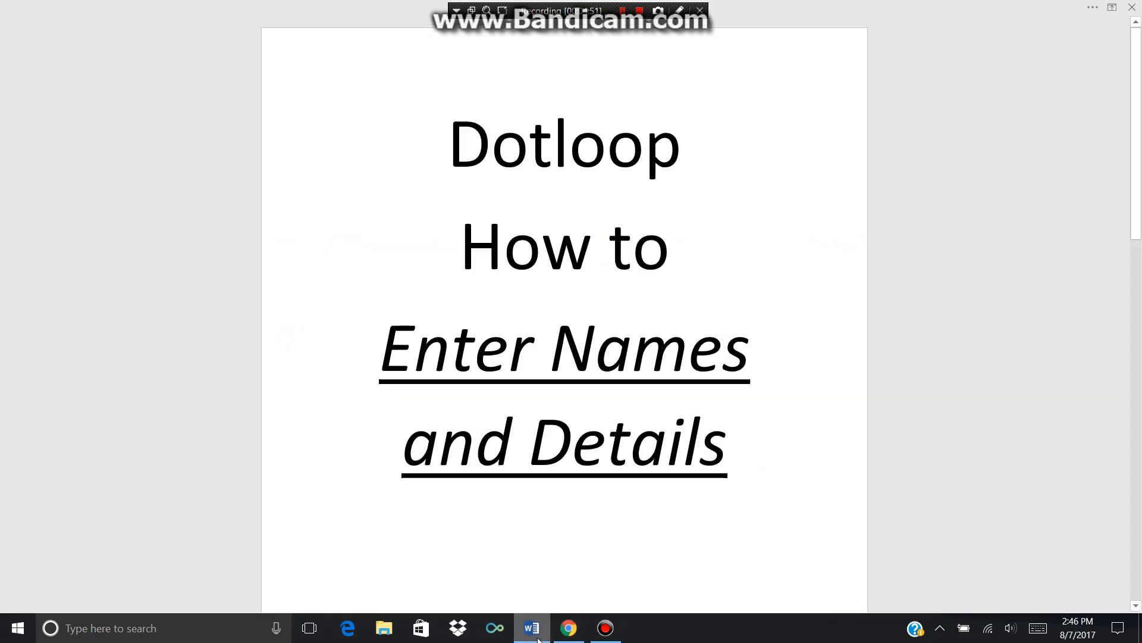